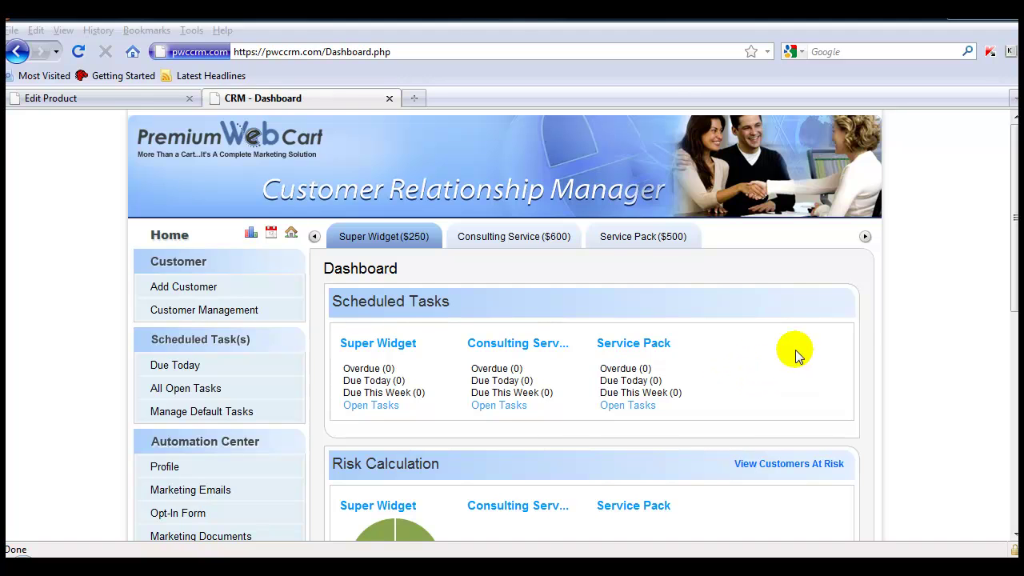
In Manage Tags, rename System Default Tag 1 to 'Big Spender' and submit
left_click_drag(1006, 196, 1010, 294)
mouse_move(126, 370)
left_mouse_down()
mouse_move(176, 392)
mouse_move(303, 392)
left_mouse_up()
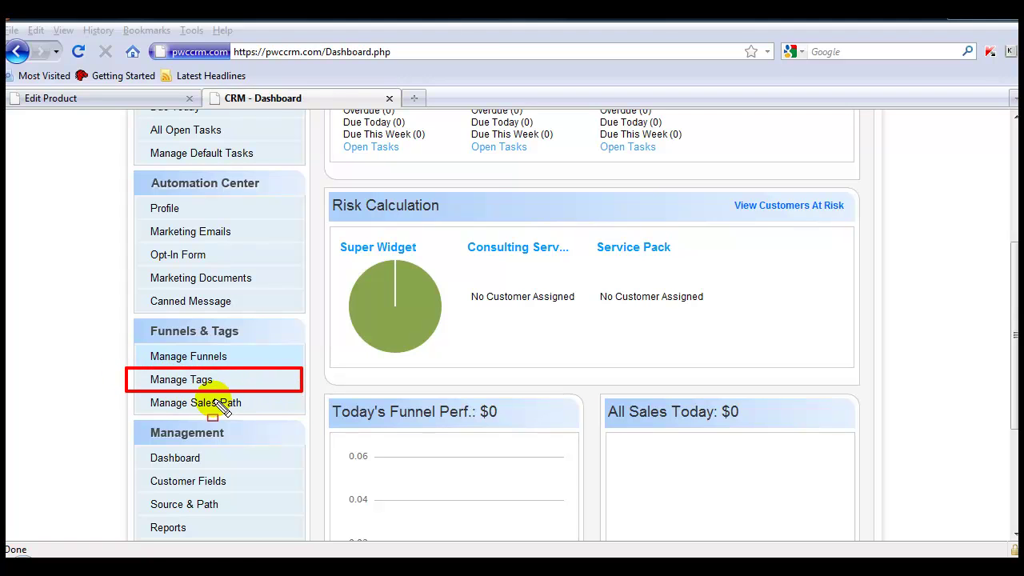
left_click(186, 381)
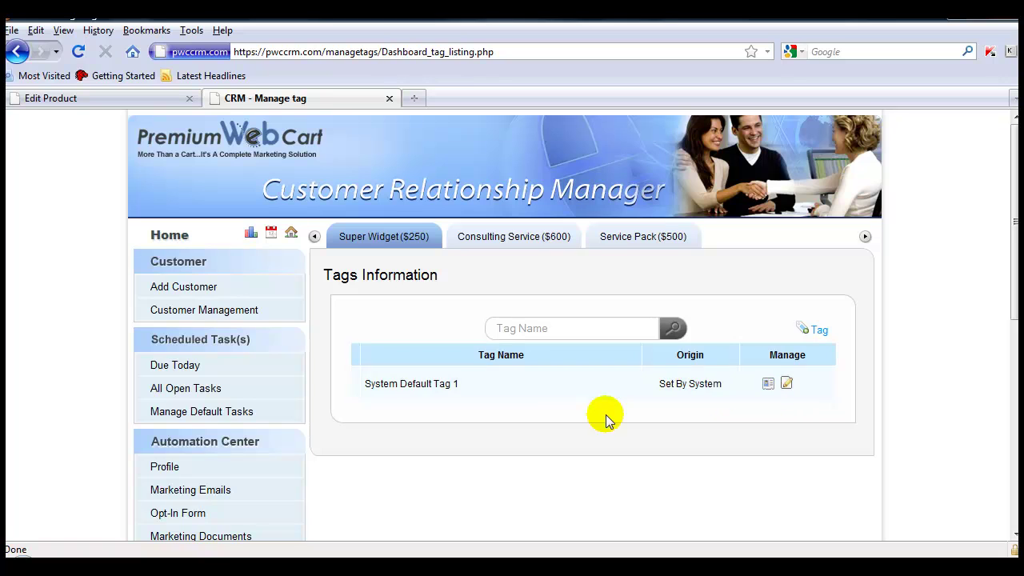
left_click_drag(354, 370, 476, 398)
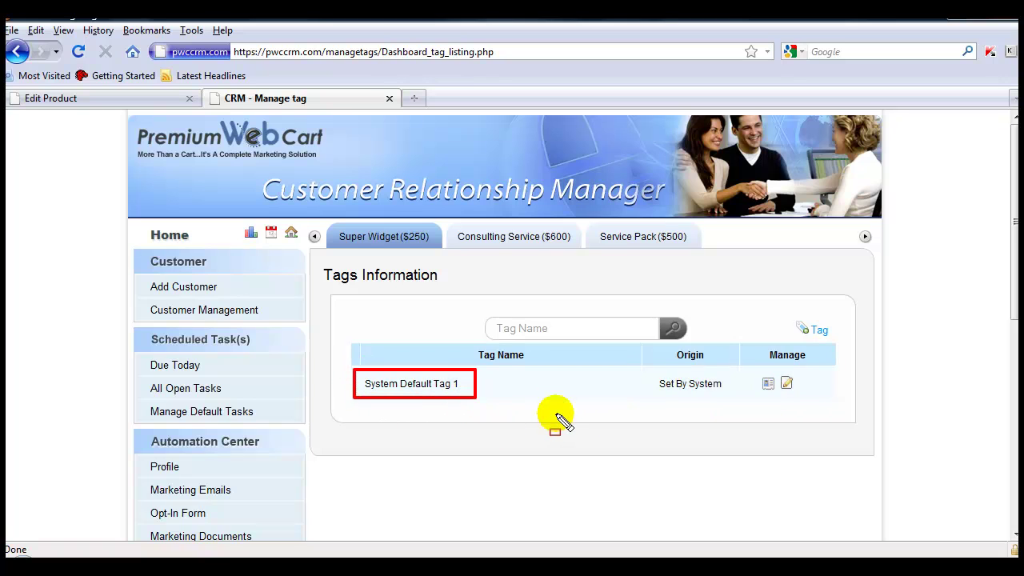
left_click(787, 383)
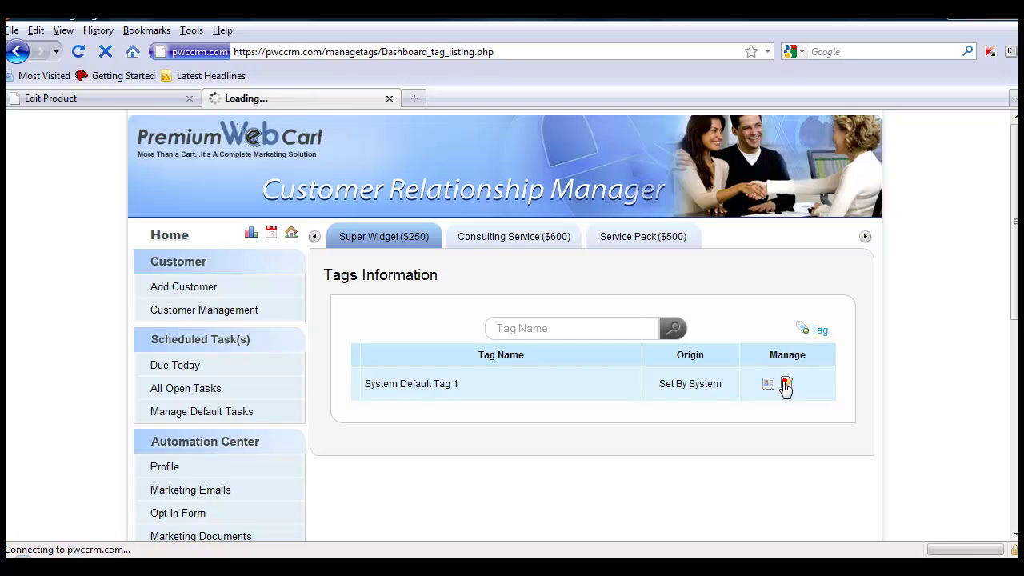
left_click_drag(570, 336, 382, 334)
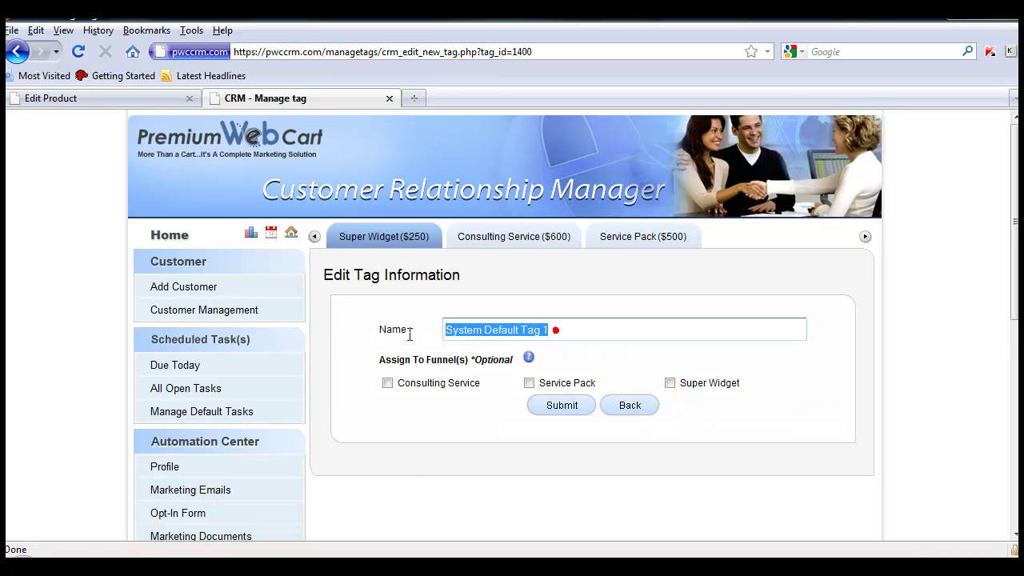
type("Big Spender")
left_click(562, 406)
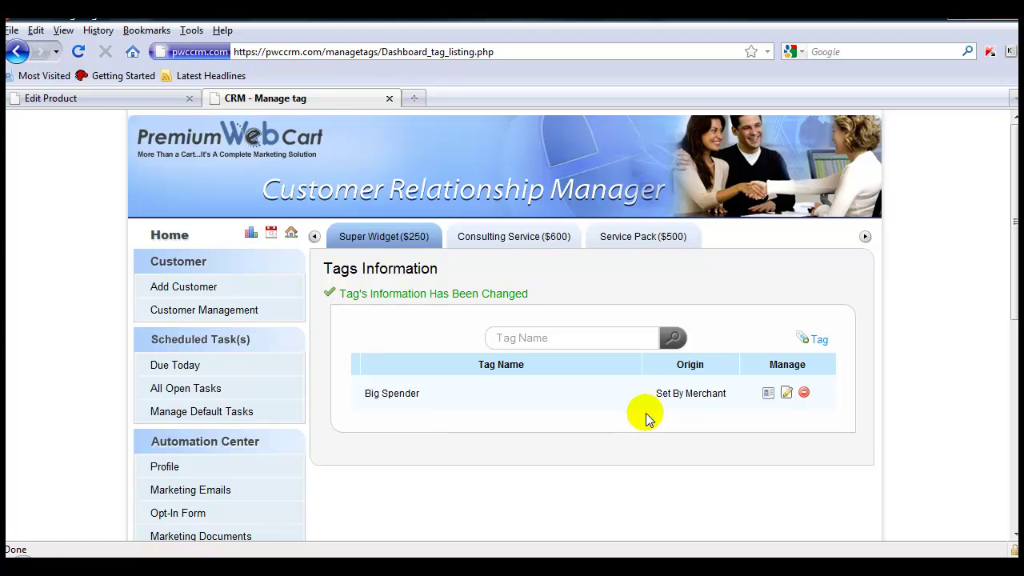
Create a new tag named 'Expensive Shoes' assigned to the Super Widget funnel
left_click(817, 332)
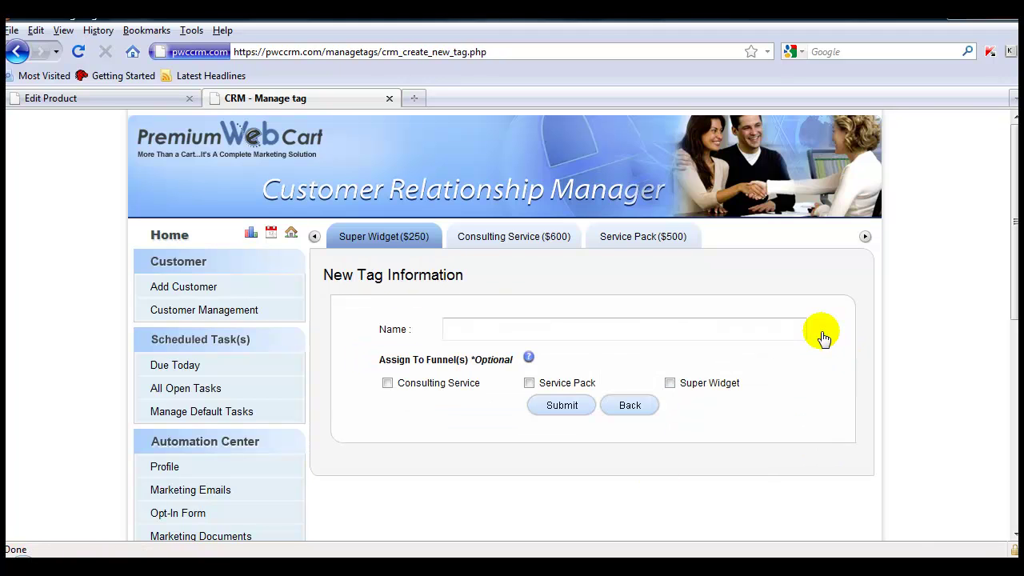
left_click(636, 328)
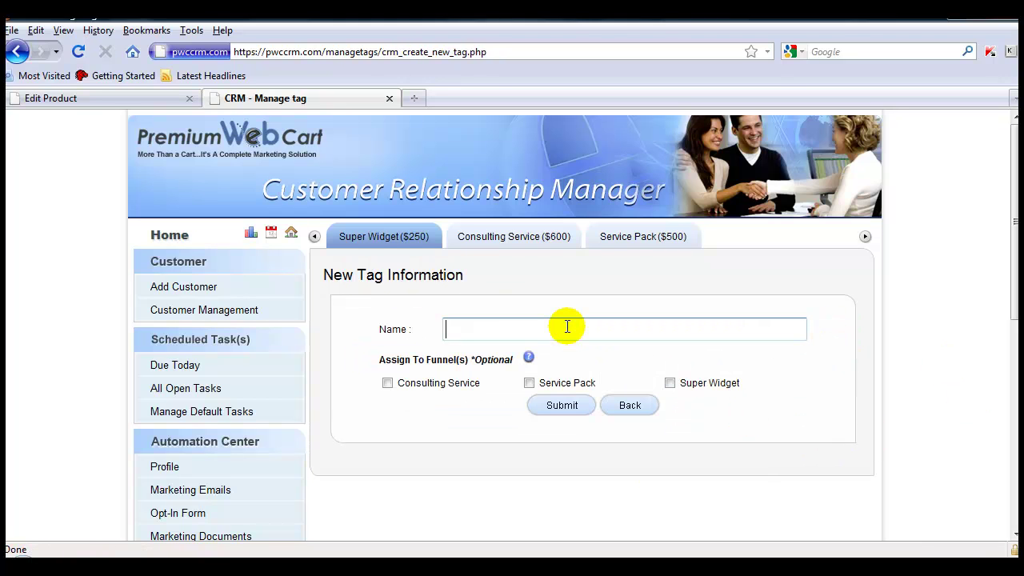
type("Expensive Shoes")
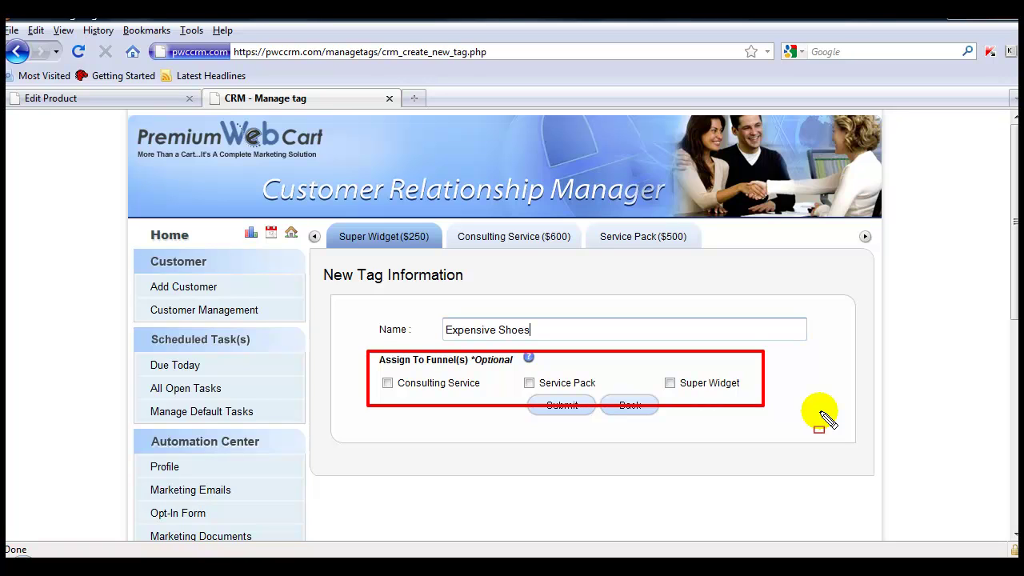
left_click(562, 414)
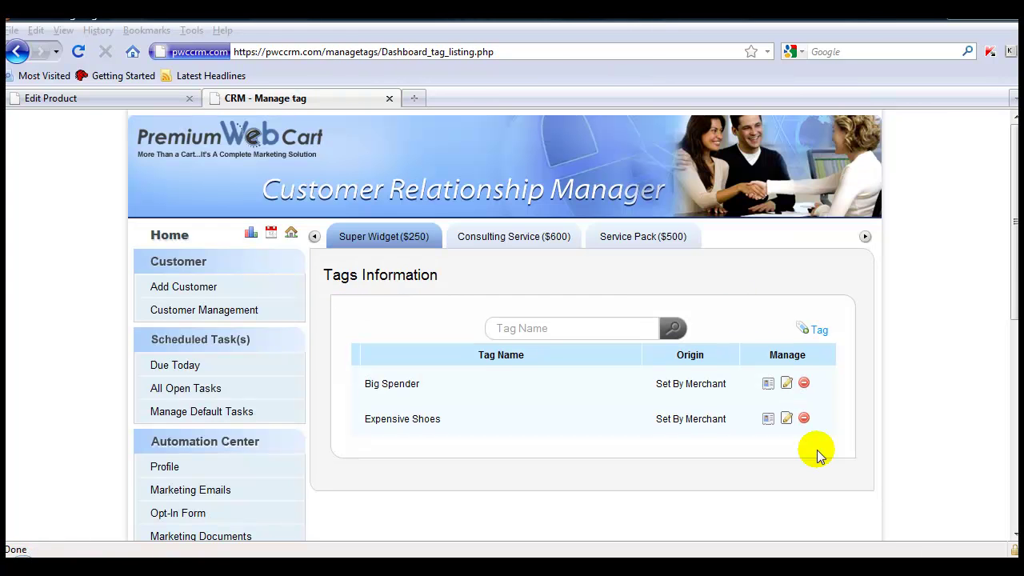
Add Big Spender and Expensive Shoes to the first customer's Lead Tags
left_click(226, 310)
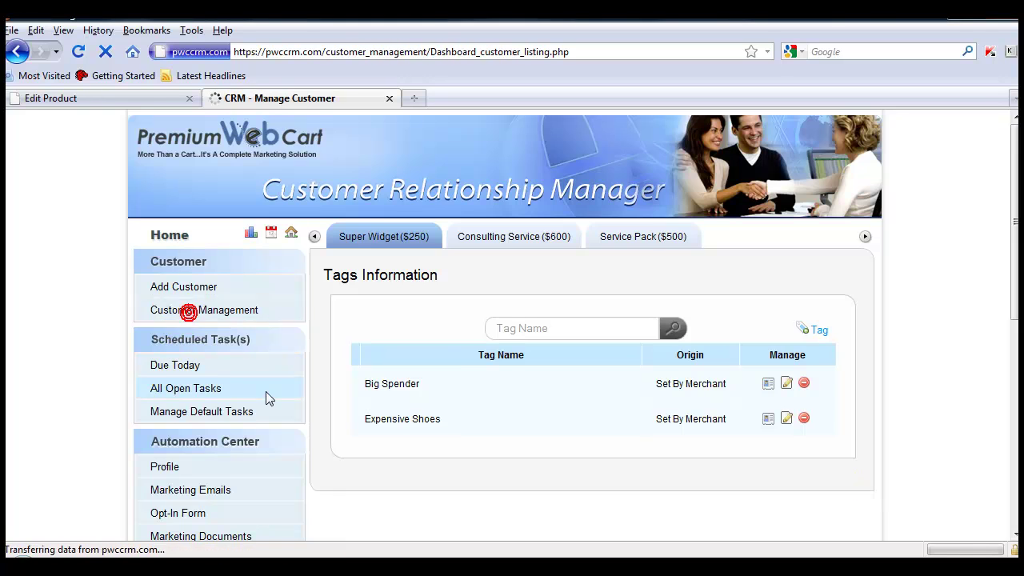
left_click(403, 488)
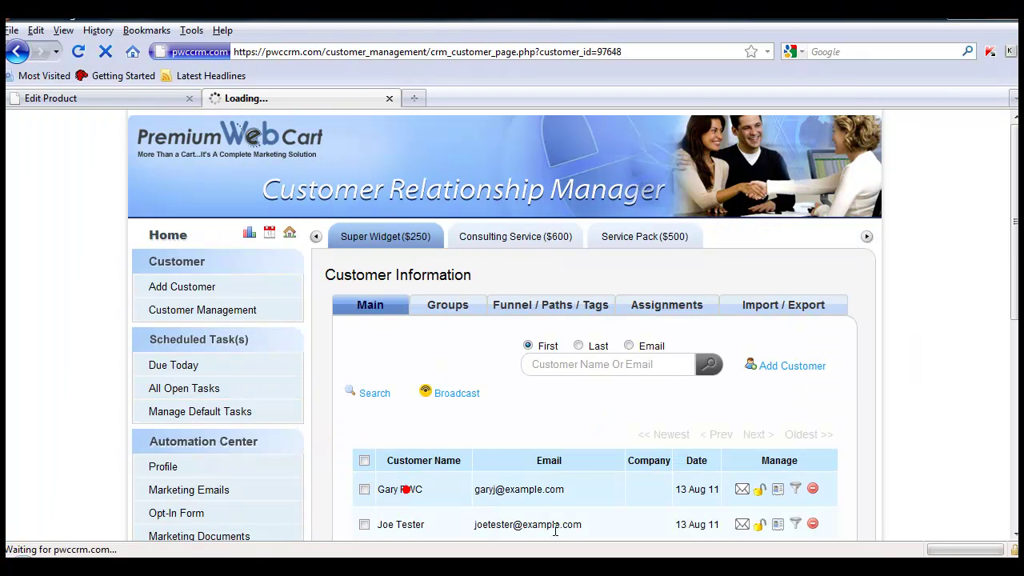
scroll(578, 428, "down", 6)
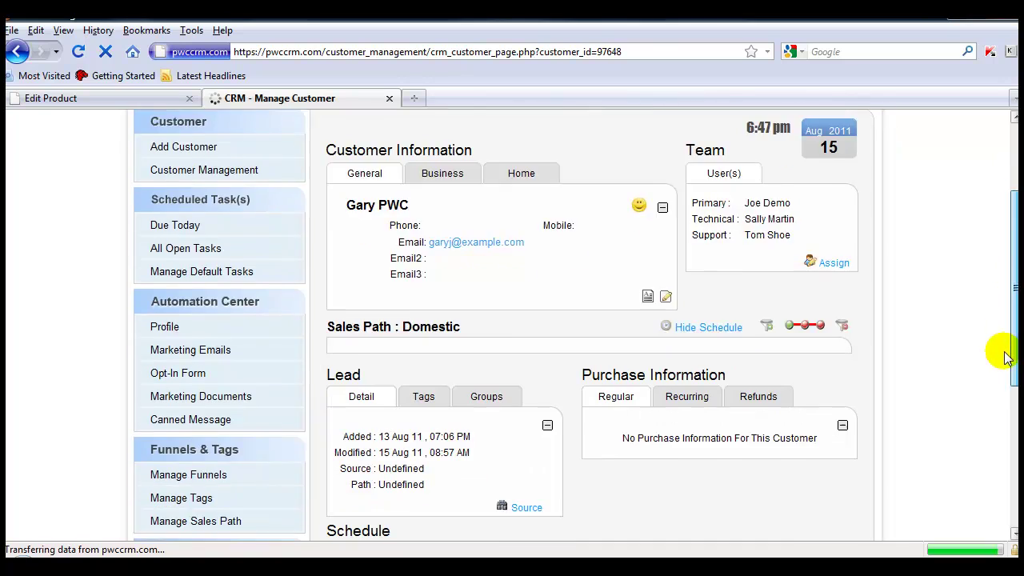
left_click(423, 391)
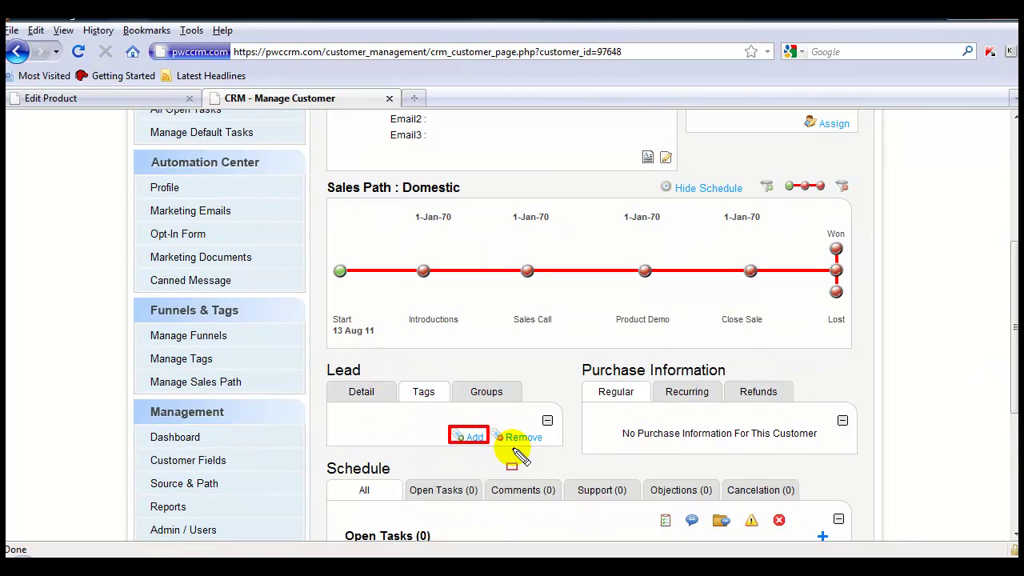
left_click(473, 438)
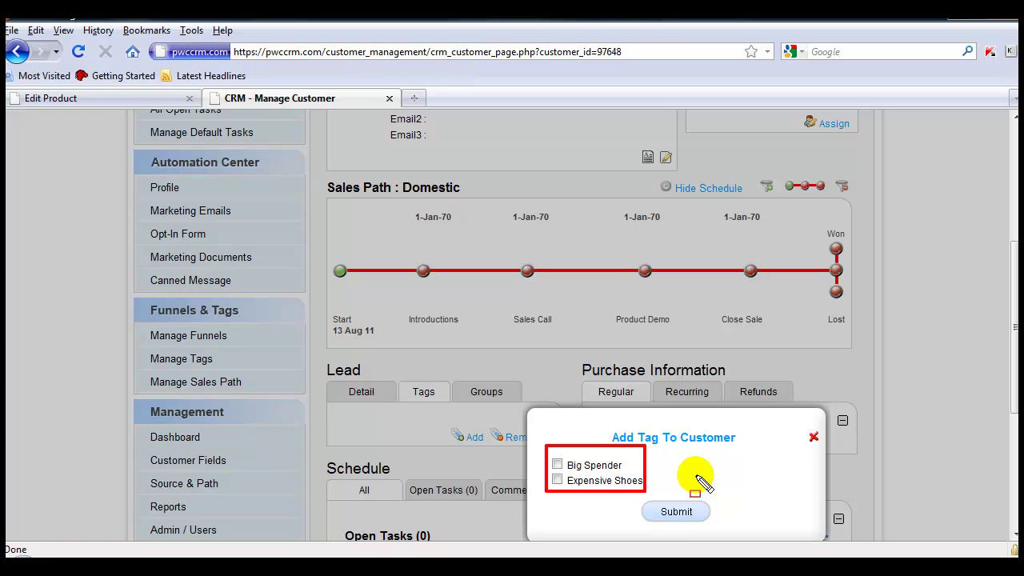
left_click(560, 483)
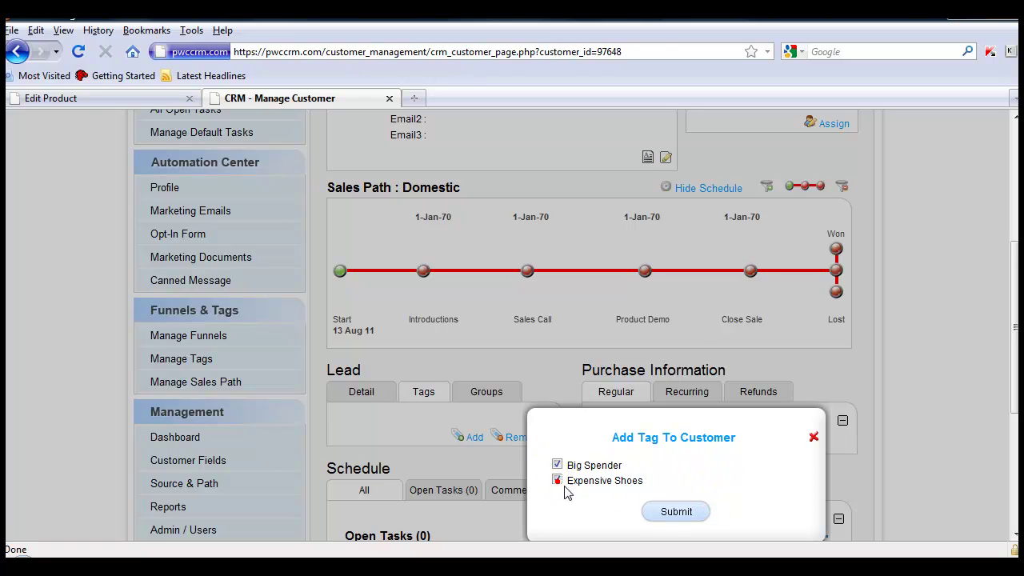
left_click(671, 512)
left_click_drag(340, 426, 430, 463)
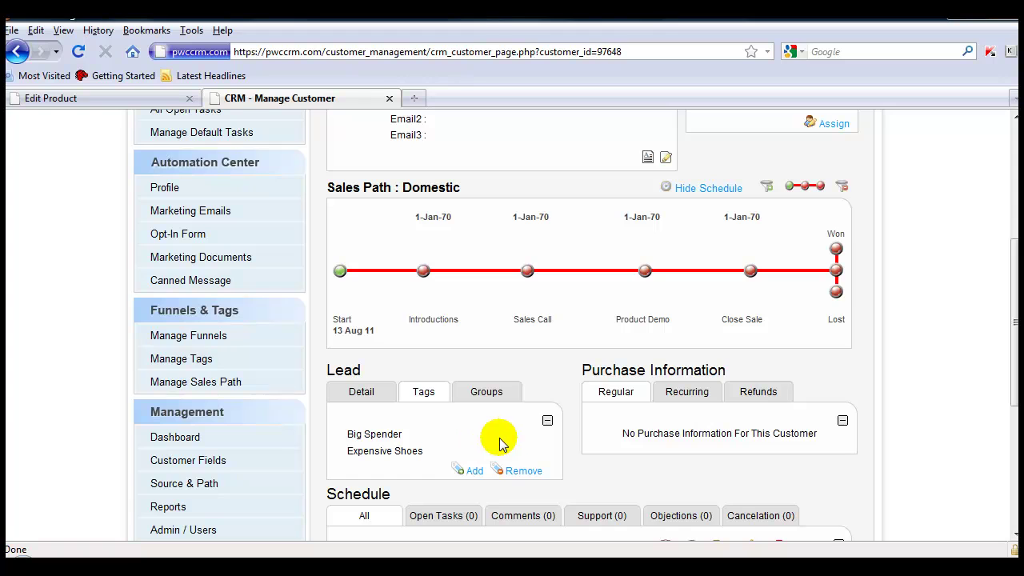
Delete Expensive Shoes from the customer's lead tags, leaving only Big Spender
left_click(521, 472)
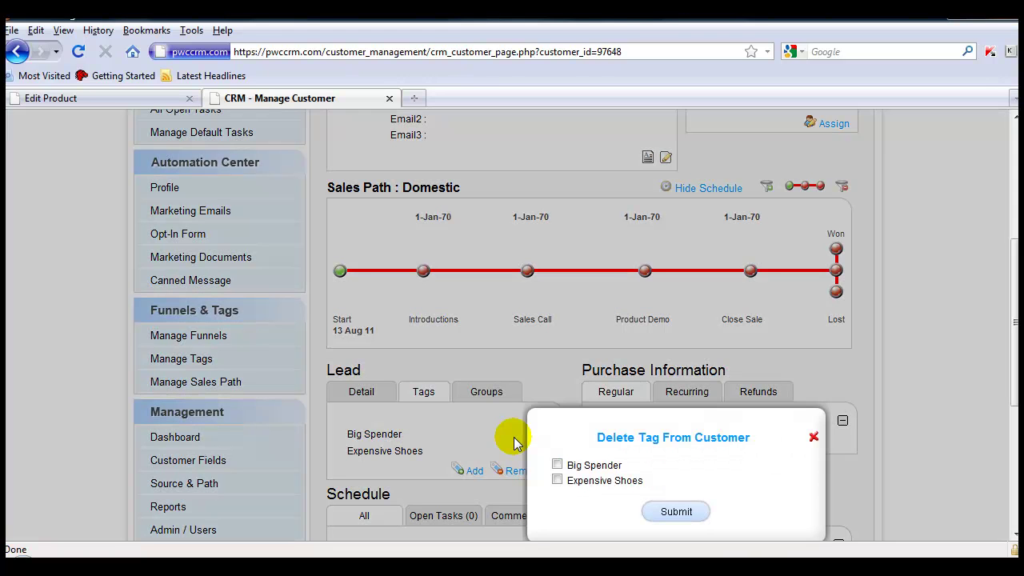
left_click(558, 480)
left_click(678, 514)
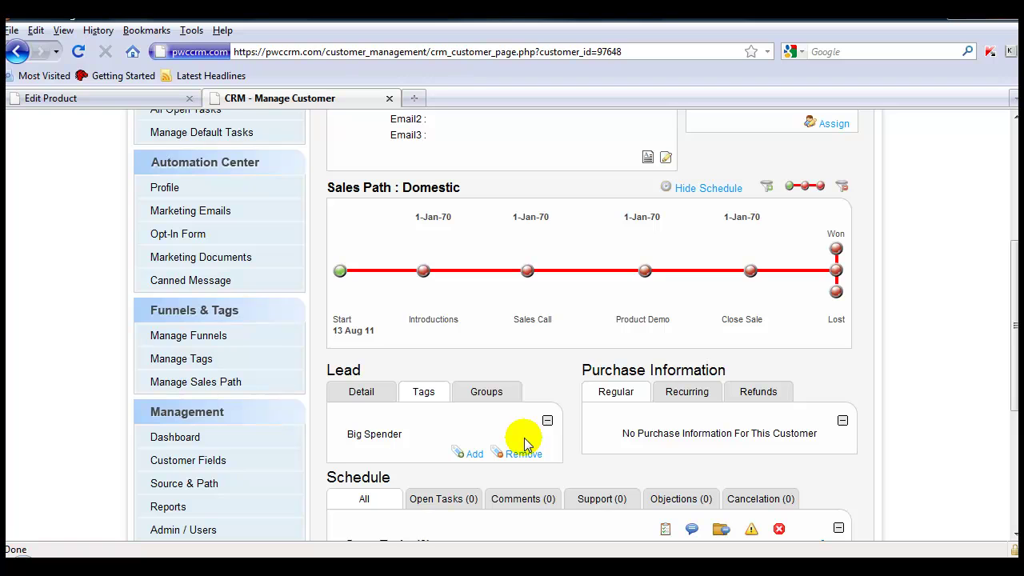
scroll(667, 434, "up", 6)
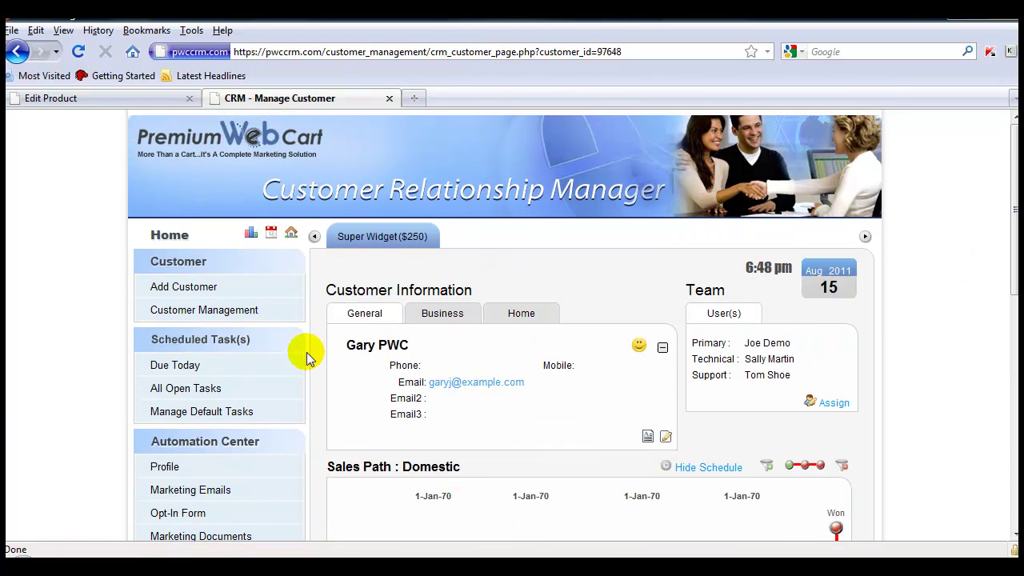
Run an advanced customer search in the Funnel / Paths / Tags listing to show all customers
left_click(209, 312)
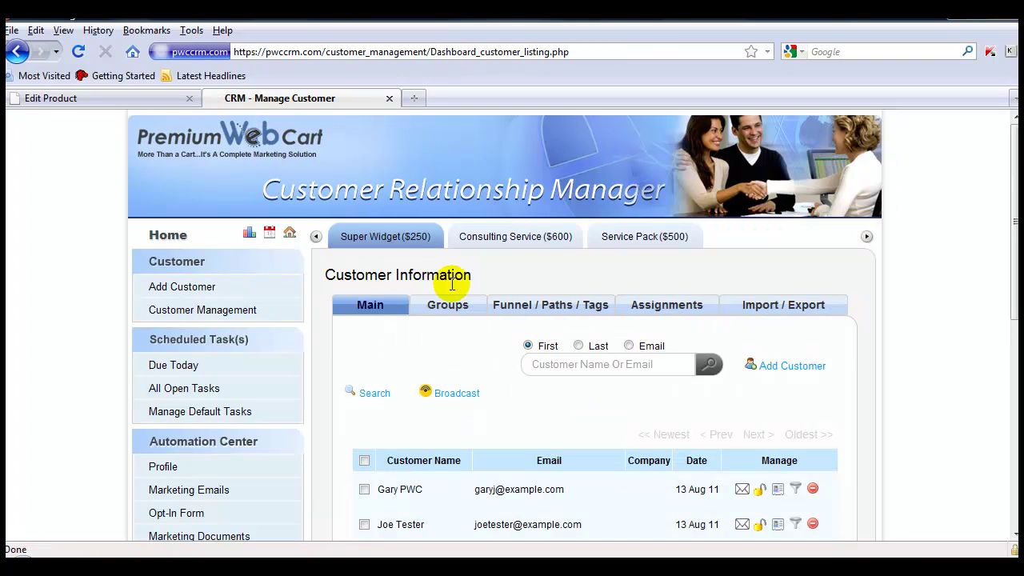
left_click_drag(483, 286, 620, 329)
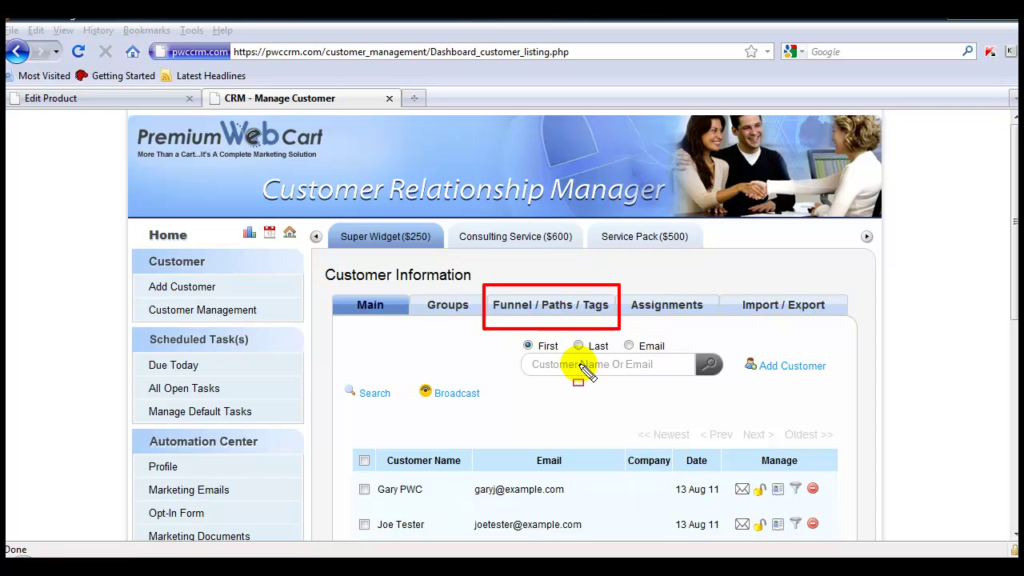
left_click(545, 305)
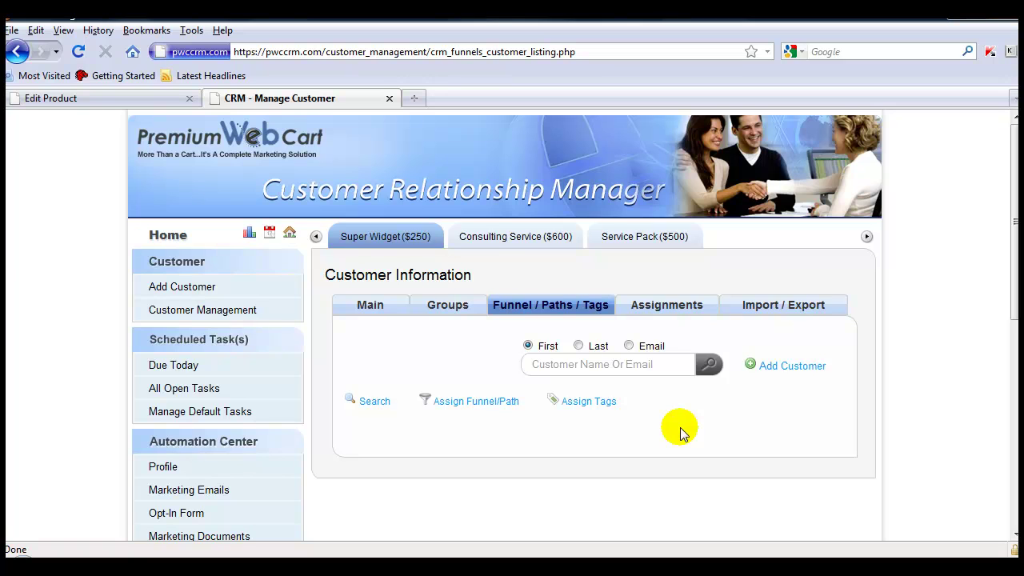
left_click(551, 364)
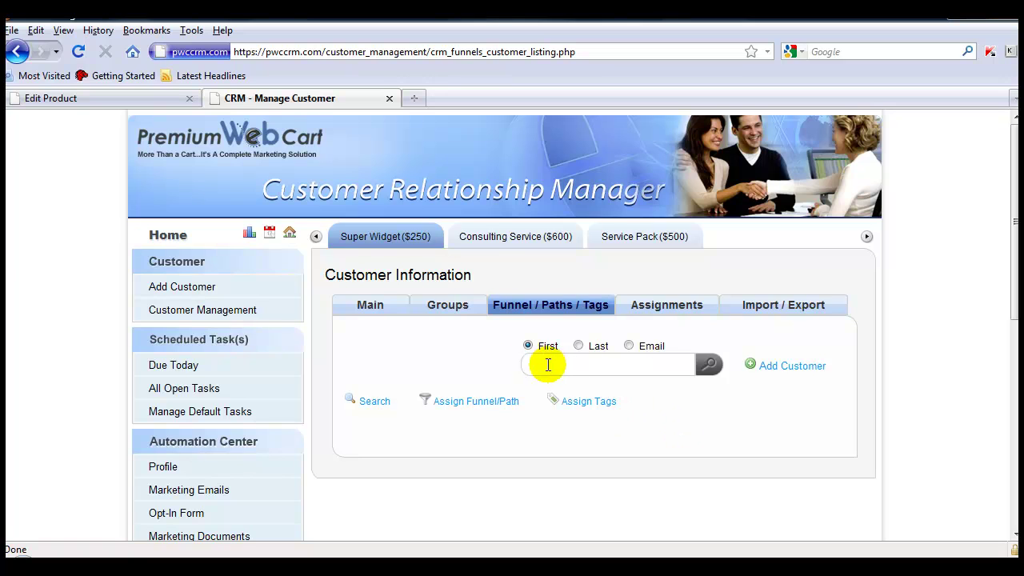
left_click(370, 403)
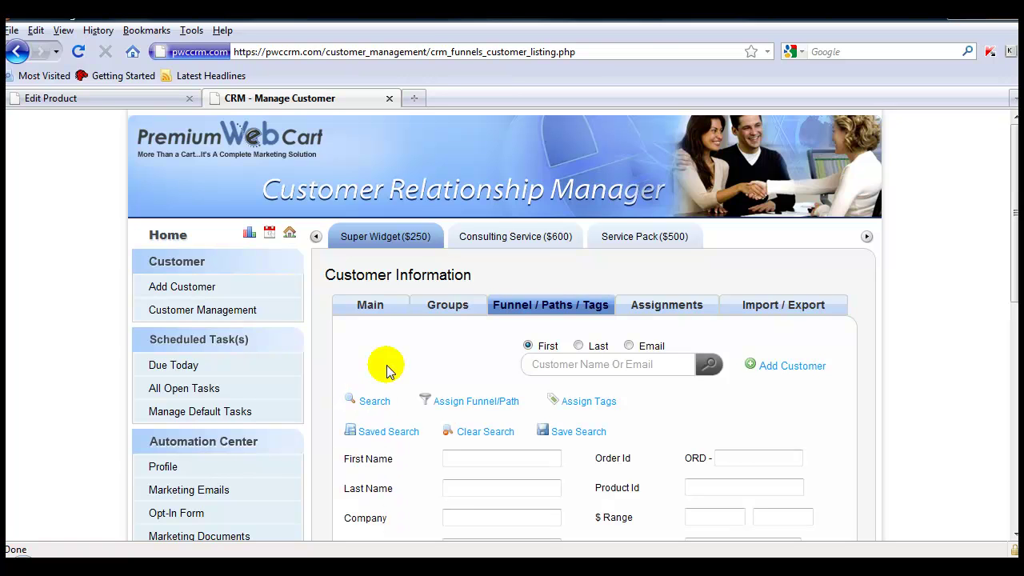
scroll(388, 370, "down", 5)
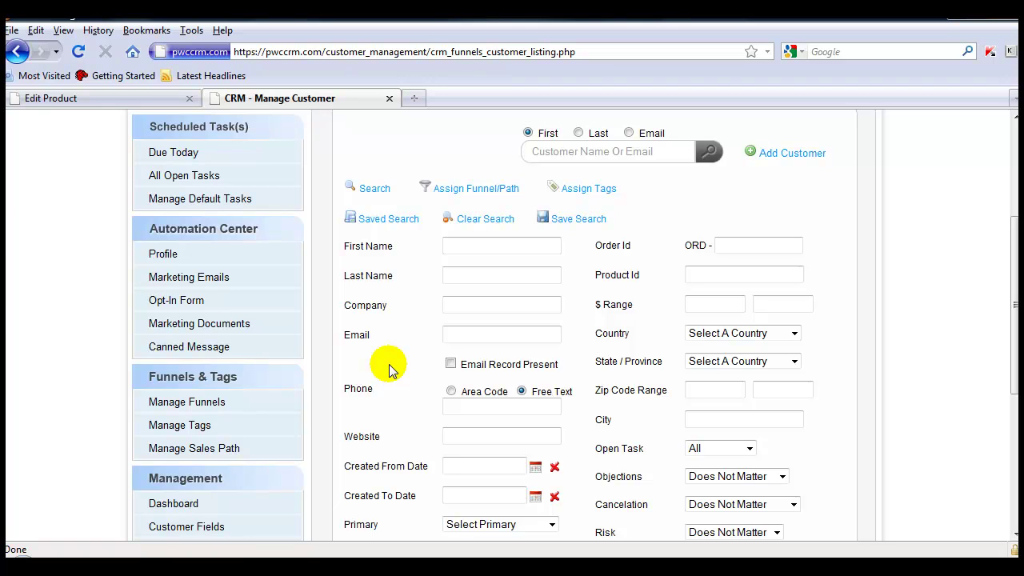
left_click(630, 153)
left_click(708, 155)
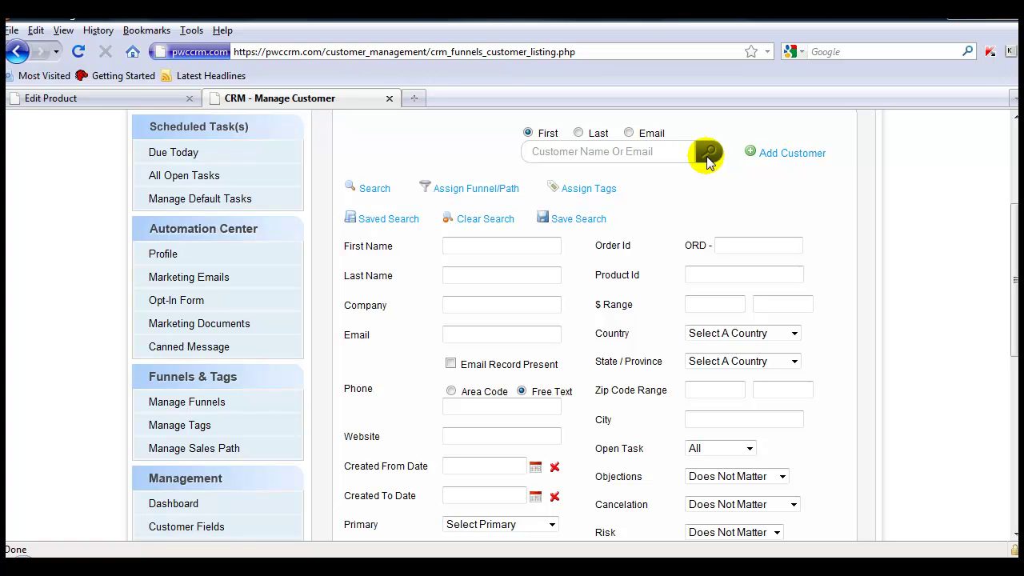
Tick the results header's select-all checkbox so both customers are checked
scroll(528, 304, "down", 5)
left_click(364, 372)
left_click(364, 407)
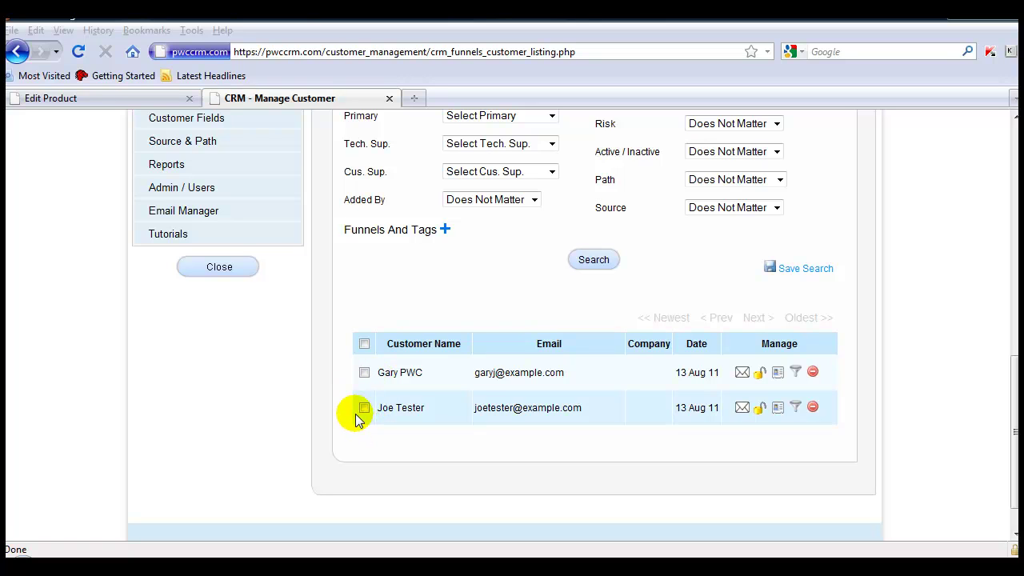
left_click(364, 343)
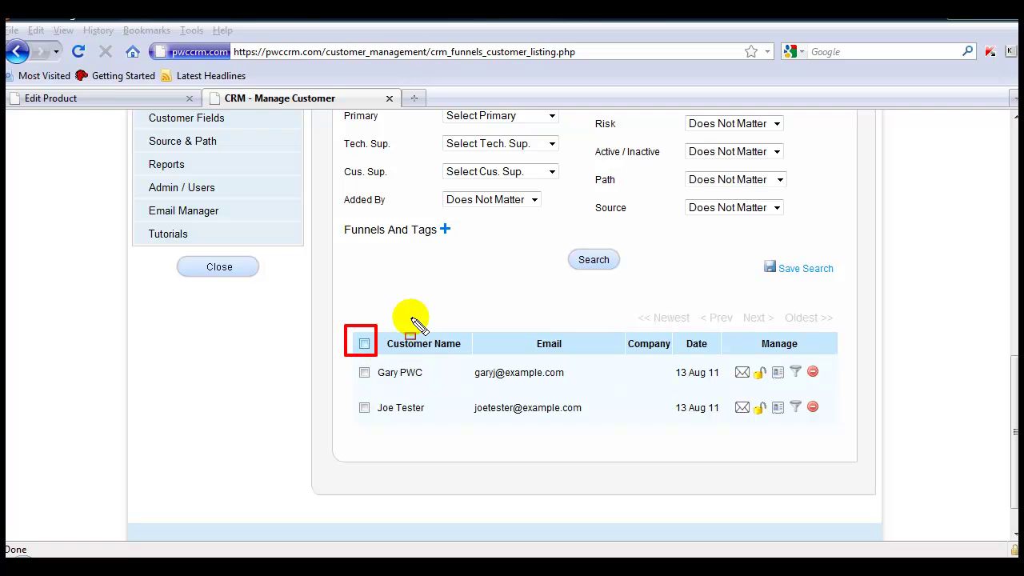
left_click(364, 343)
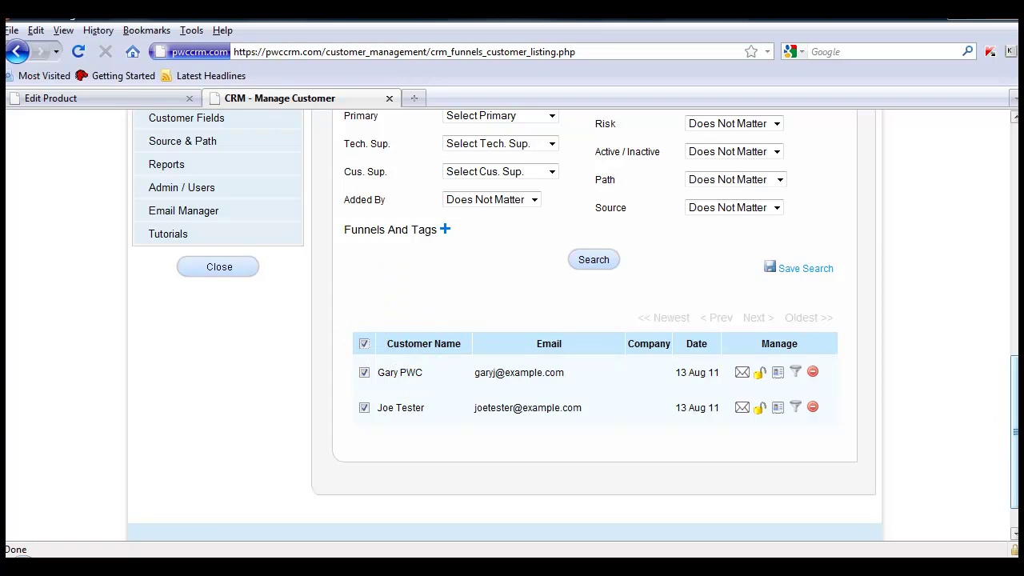
scroll(1000, 448, "up", 10)
scroll(1000, 448, "up", 4)
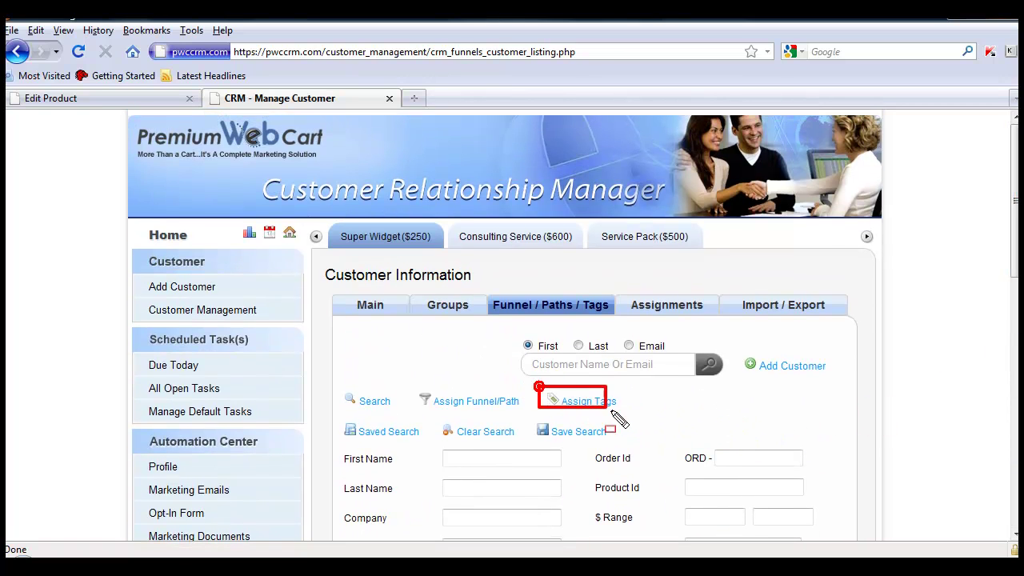
Bulk-assign the Expensive Shoes tag to both selected customers
left_click(590, 401)
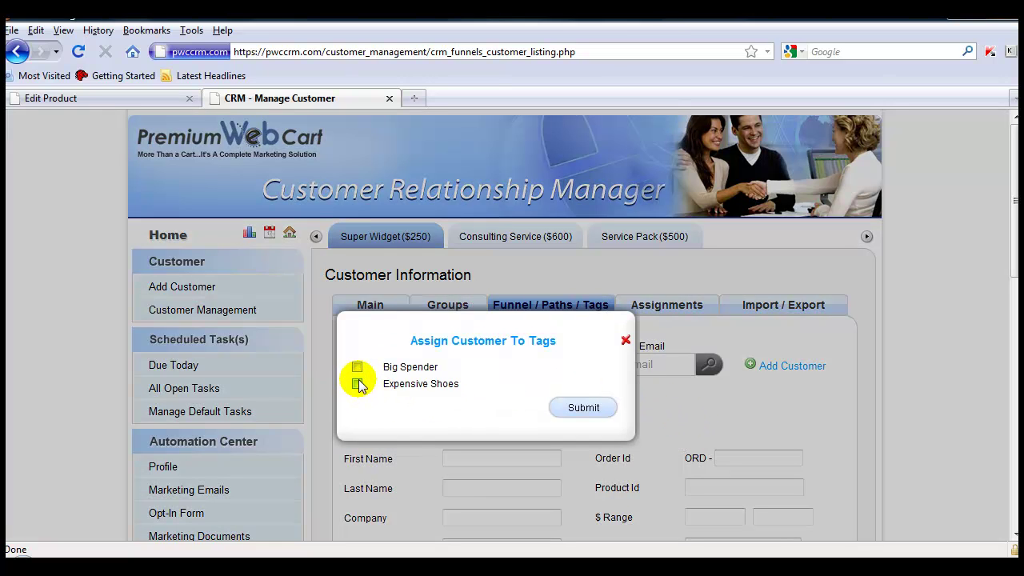
left_click(357, 385)
left_click(579, 412)
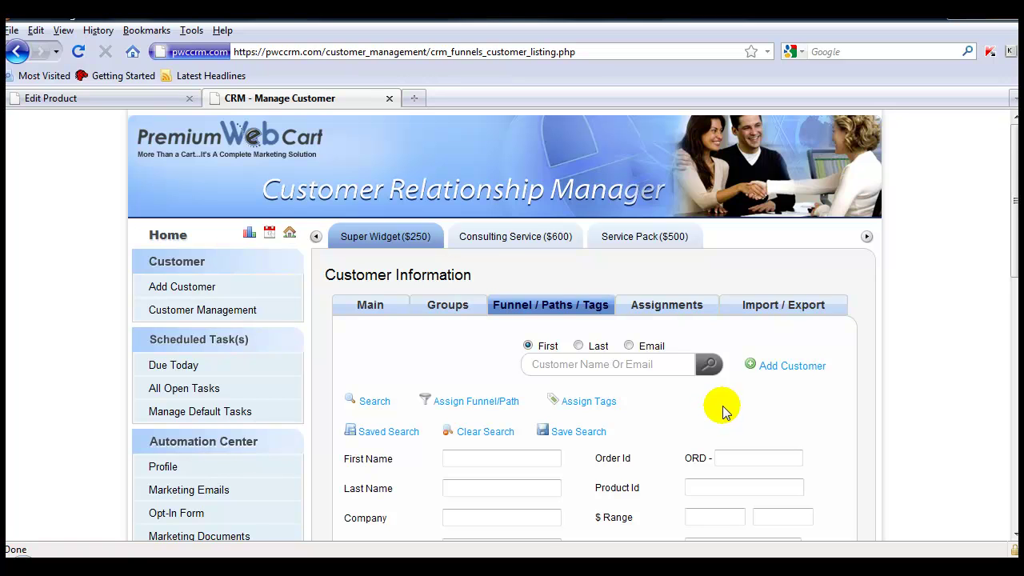
left_click(222, 310)
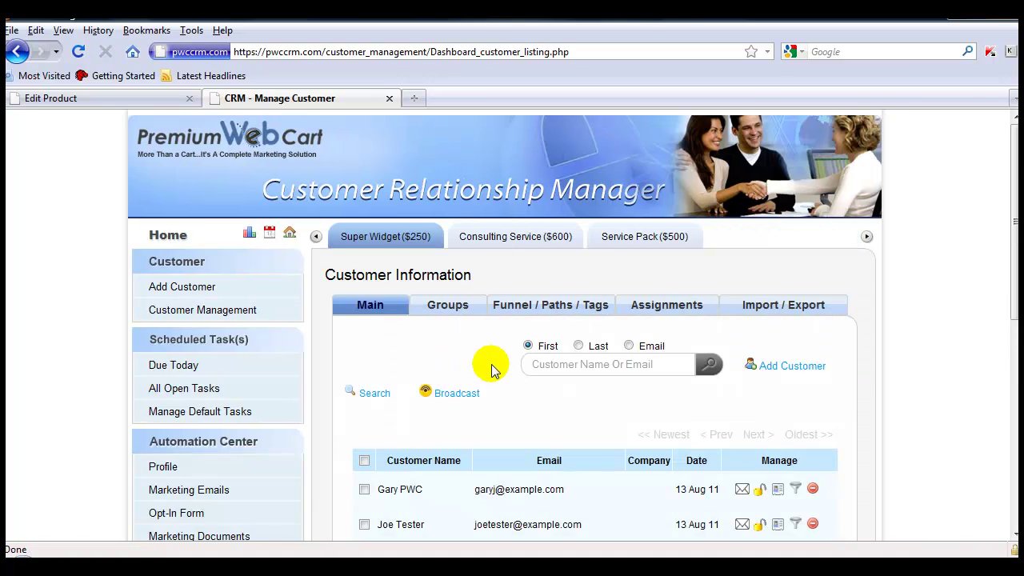
Open the second customer's record and view its Lead Tags, confirming Expensive Shoes
scroll(715, 377, "down", 2)
left_click(408, 433)
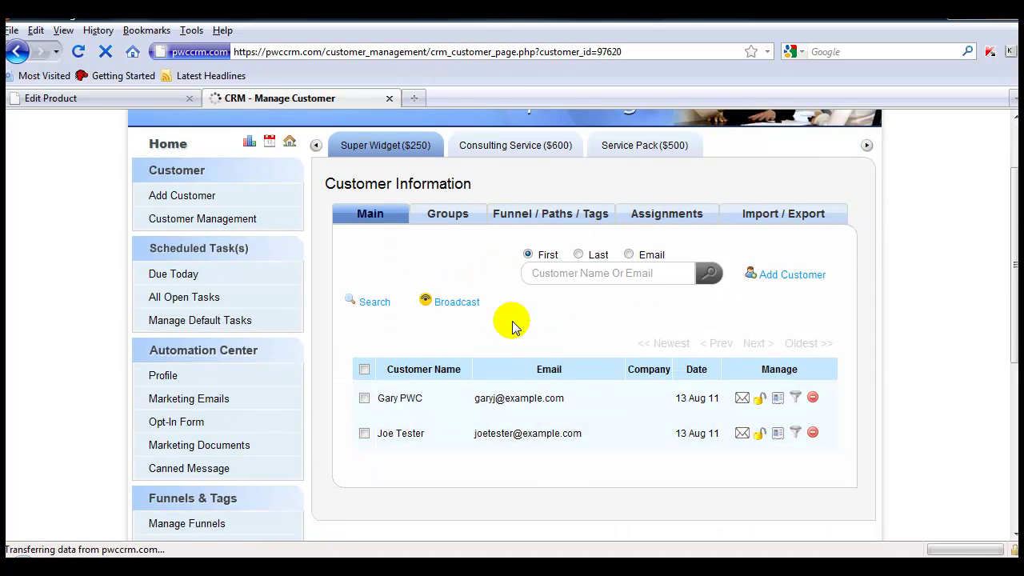
scroll(623, 272, "down", 7)
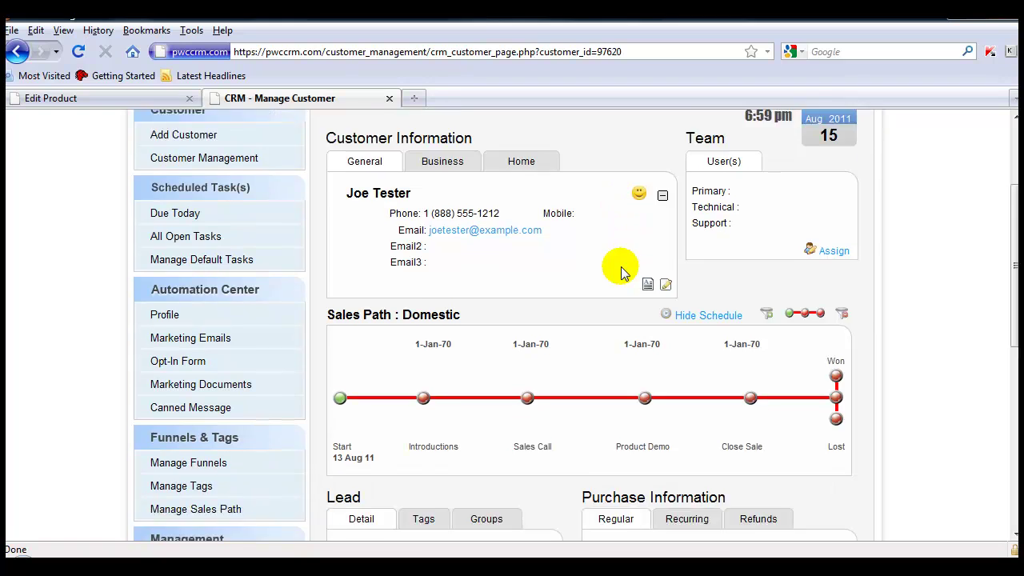
left_click(424, 373)
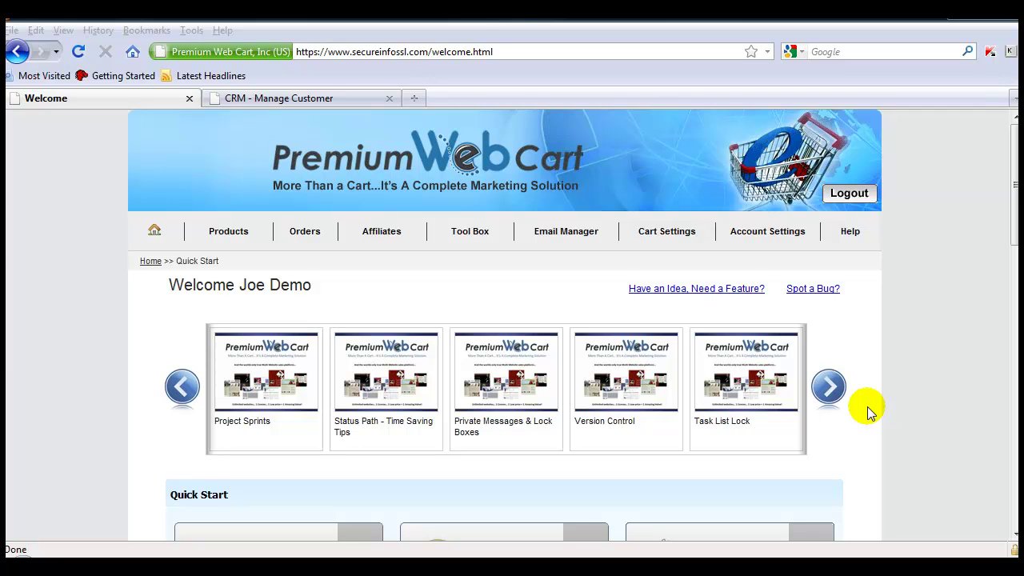
From My Products, open Clear Cart - Bundle Product 1 for editing
scroll(871, 404, "down", 4)
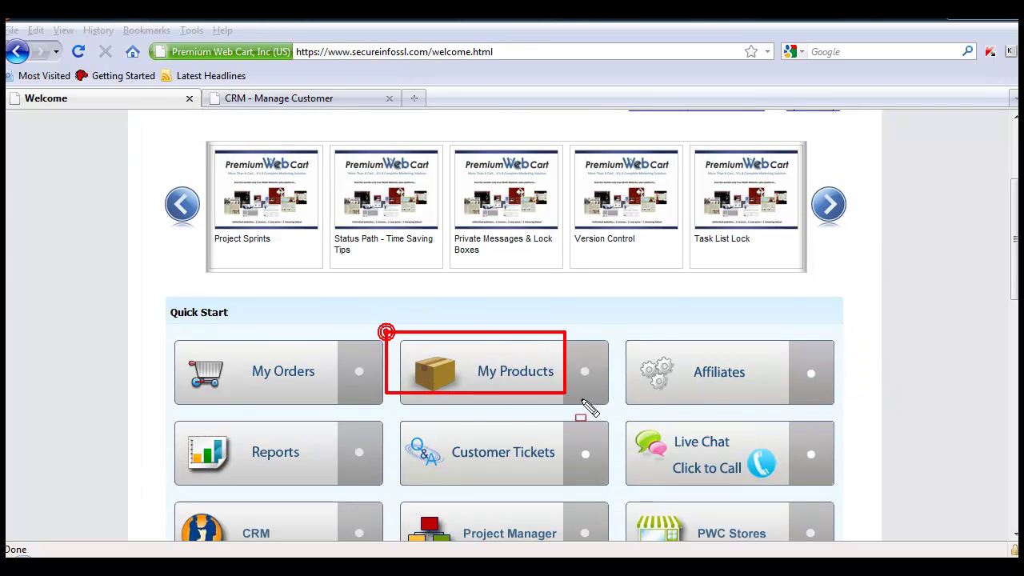
left_click(524, 385)
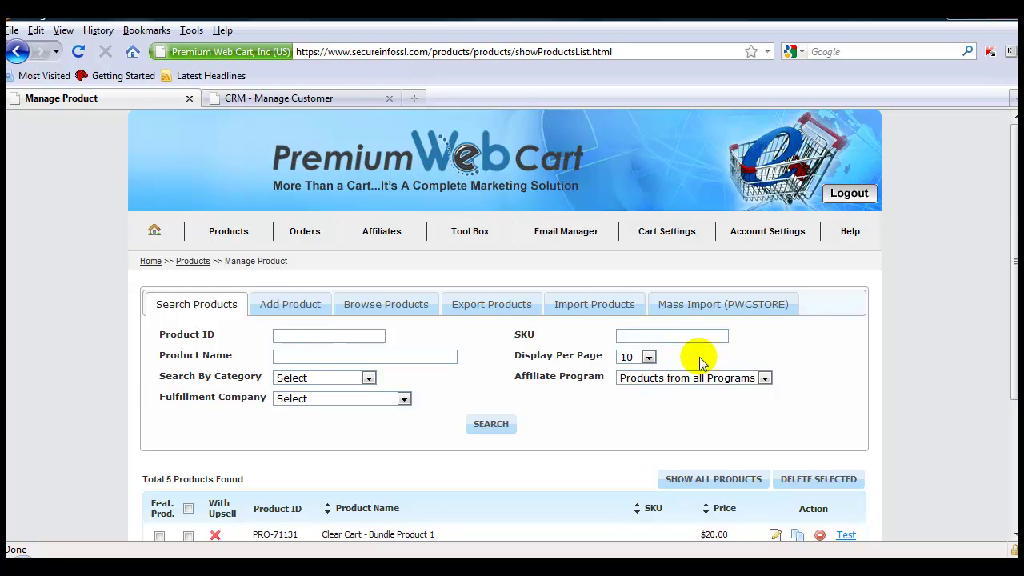
left_click_drag(1012, 306, 1013, 371)
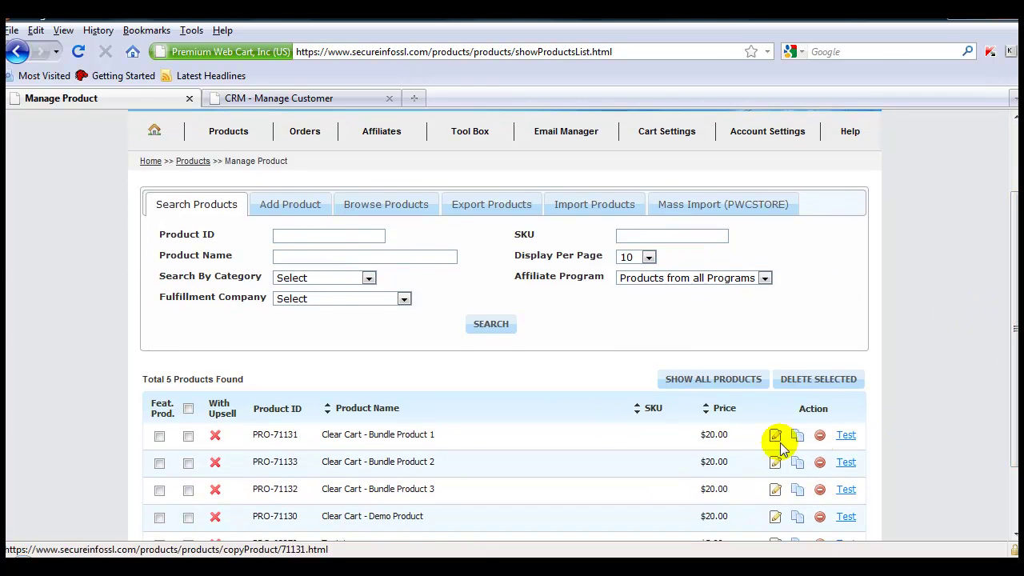
left_click(775, 435)
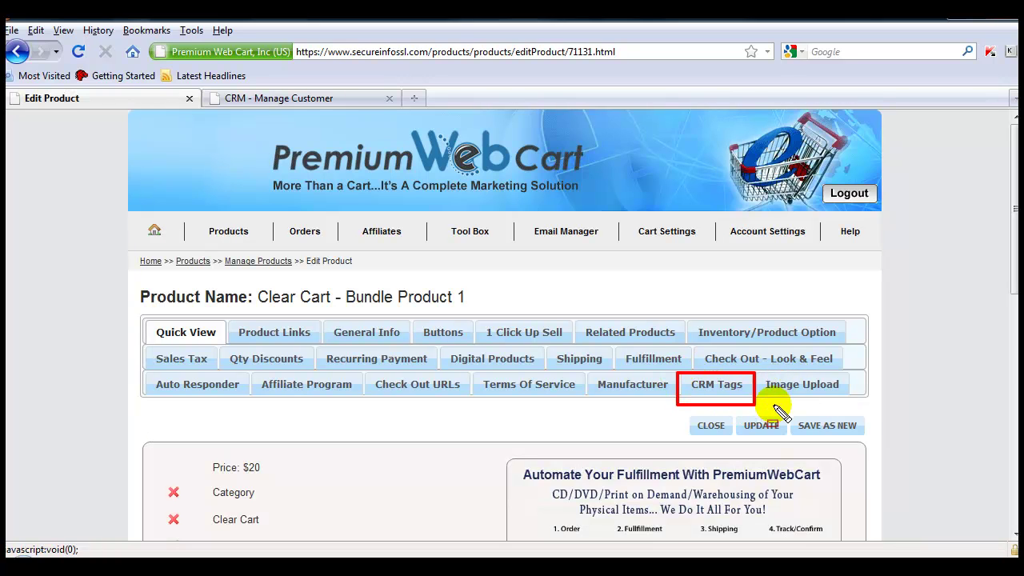
In the product's CRM Tags, tick Big Spender under Assign Tags To Customer
left_click(701, 391)
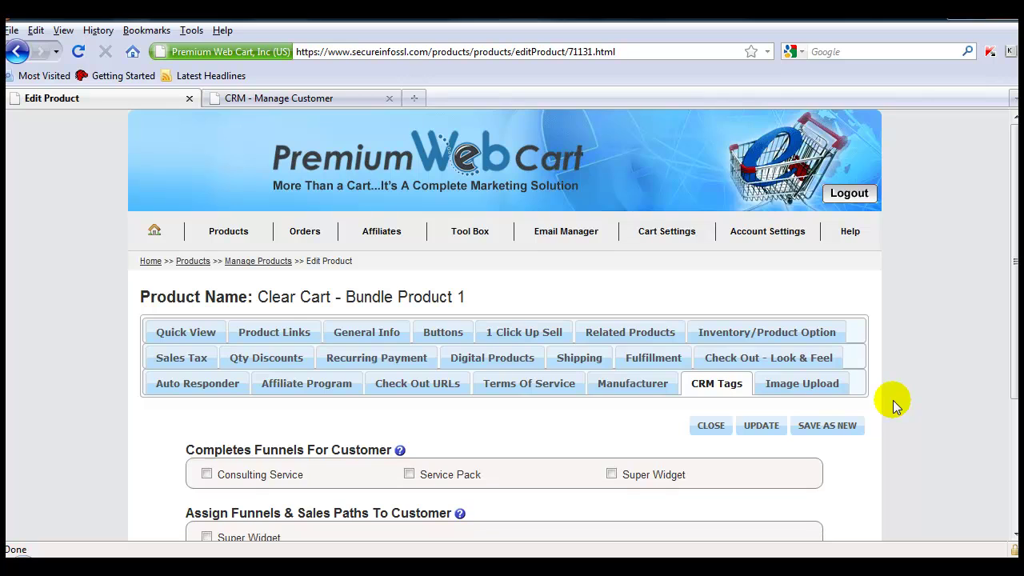
left_click_drag(1015, 349, 1012, 480)
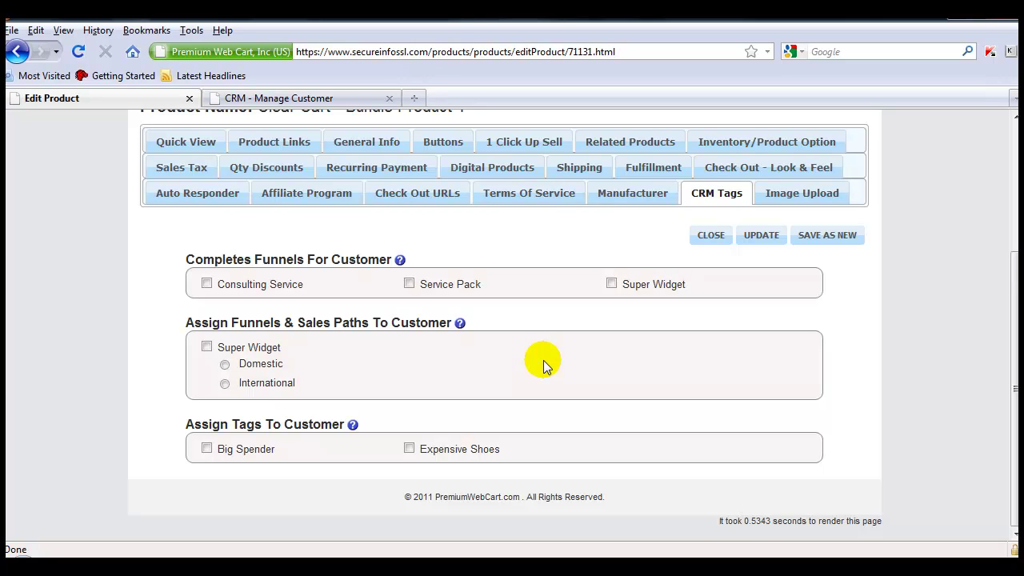
left_click_drag(170, 411, 598, 483)
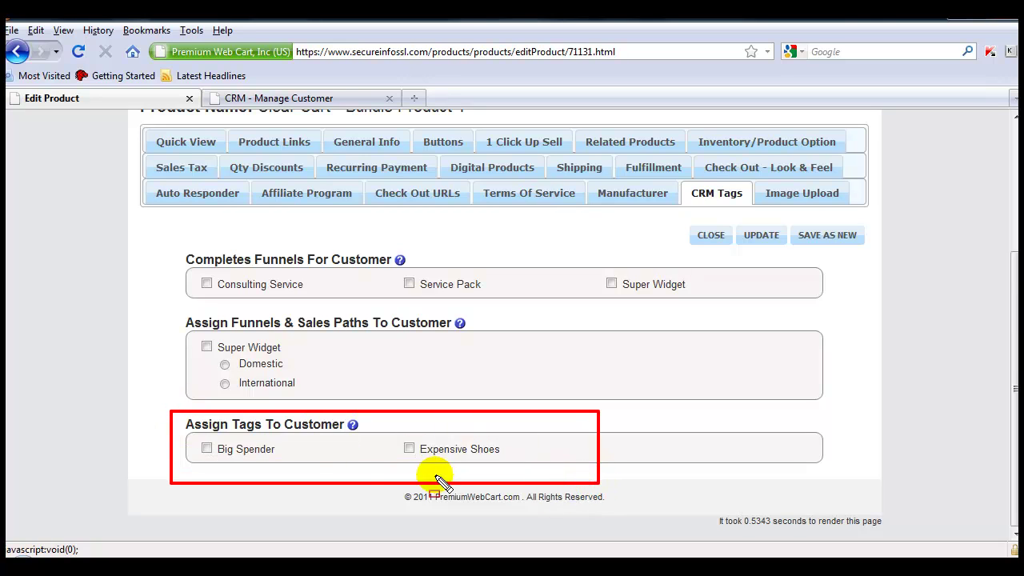
key("Escape")
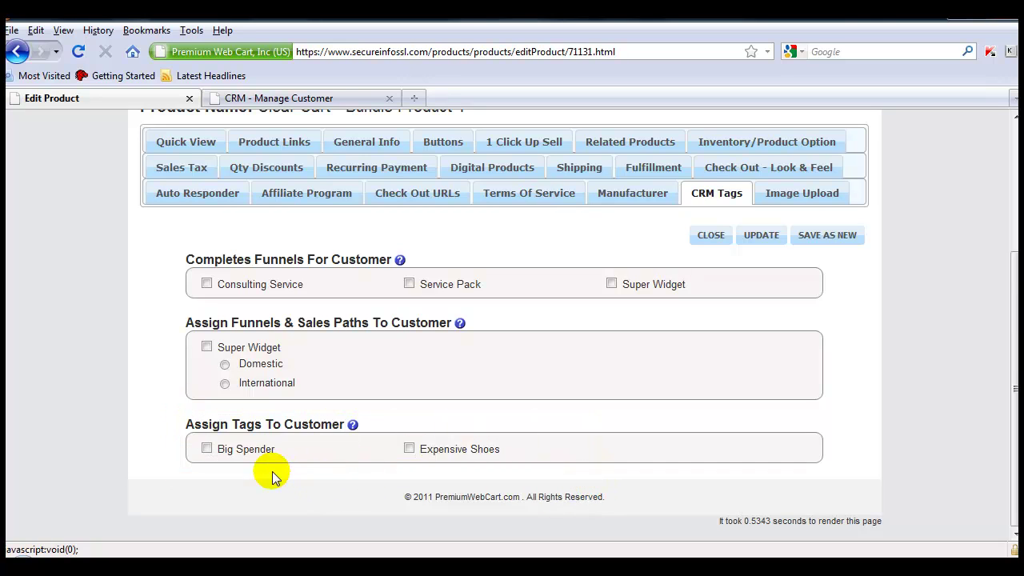
left_click(207, 450)
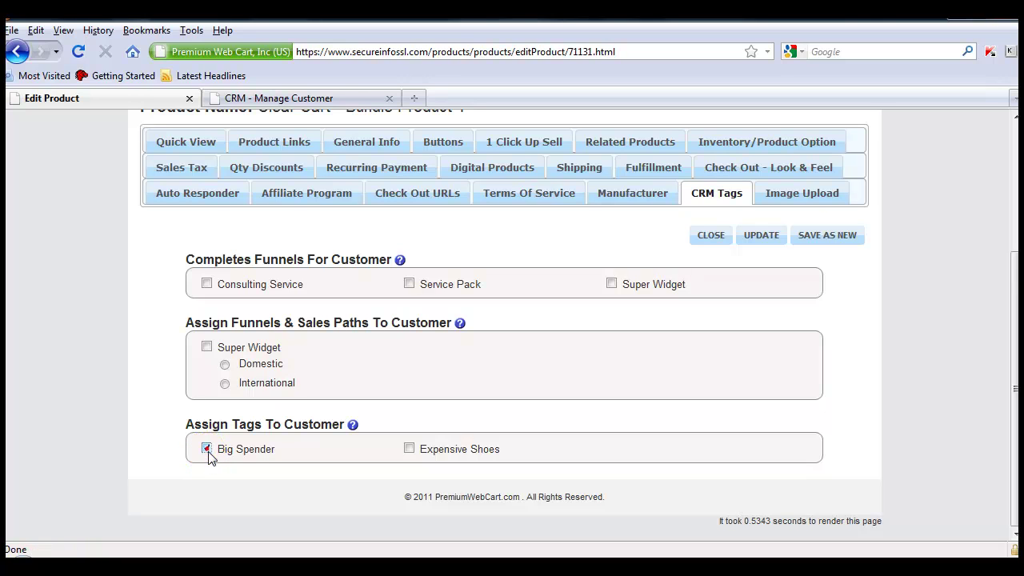